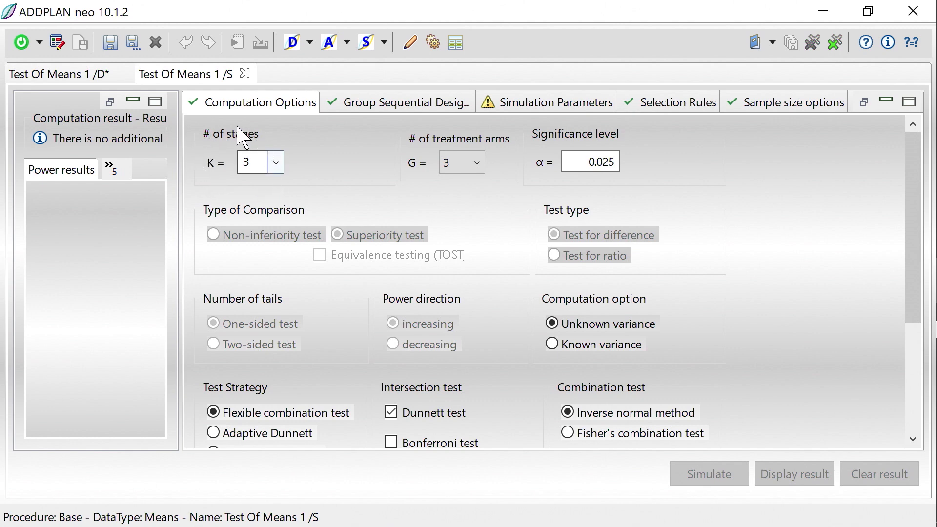
# Step: Set the number of treatment arms G to 2 and review the remaining computation options
pyautogui.click(479, 166)
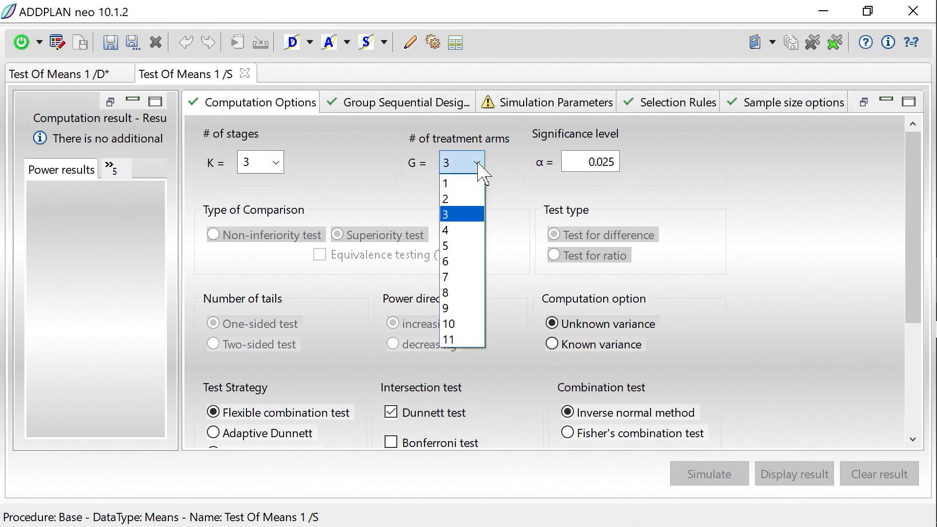
pyautogui.click(463, 199)
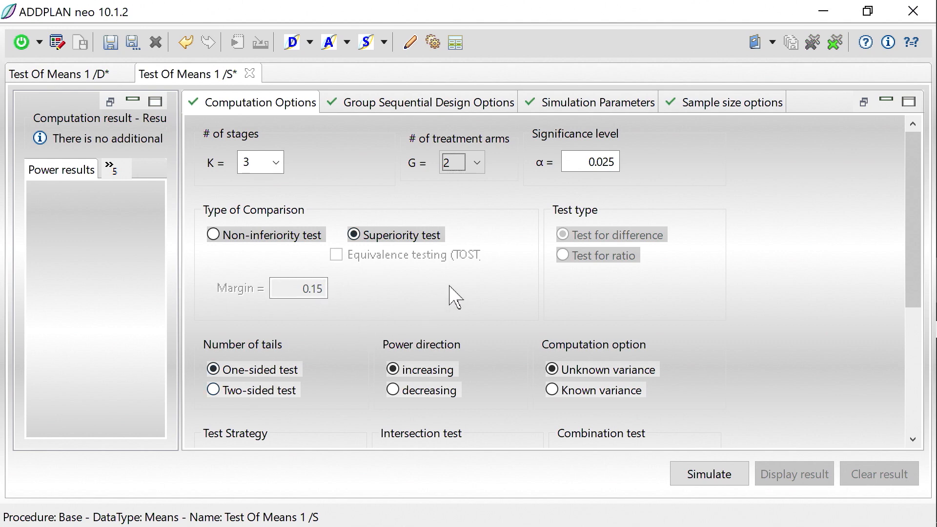
pyautogui.scroll(-5, 455, 297)
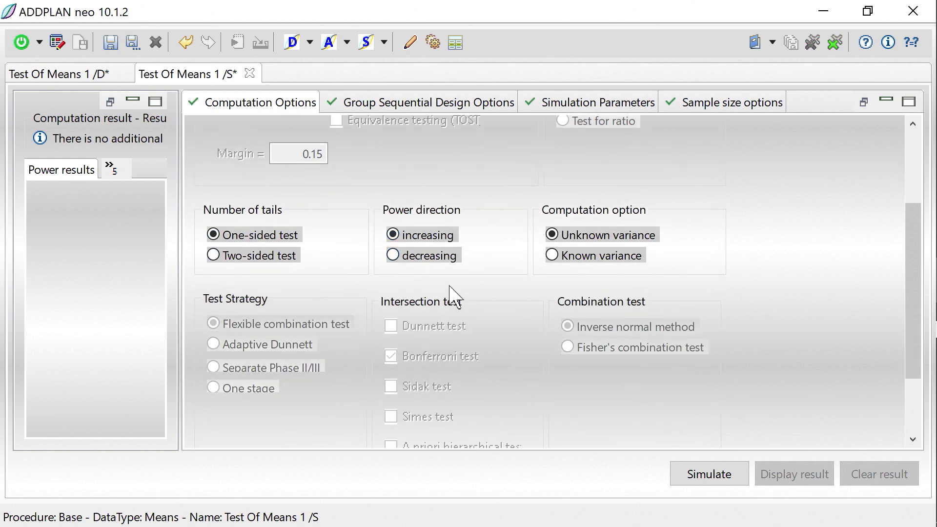
pyautogui.scroll(-4, 456, 297)
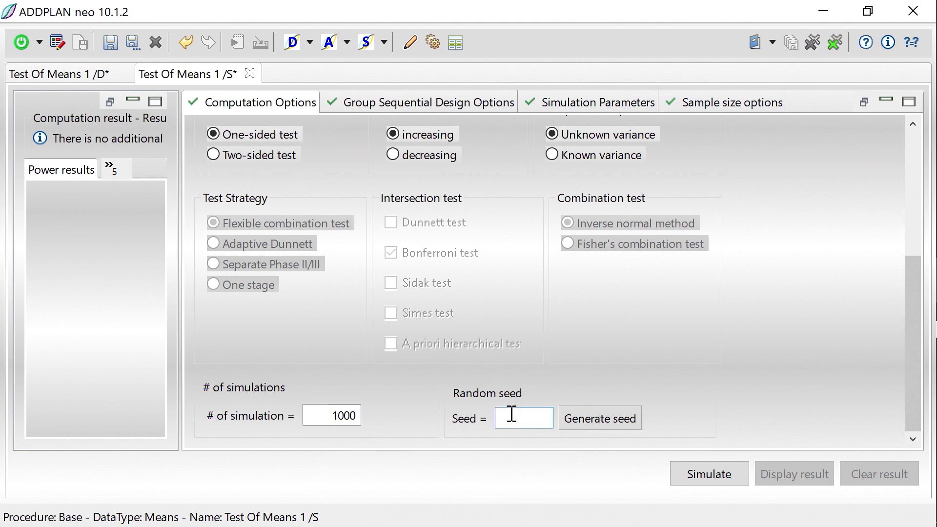
# Step: Set the simulation parameters' minimum difference to 0 and maximum difference to 0.5
pyautogui.click(426, 113)
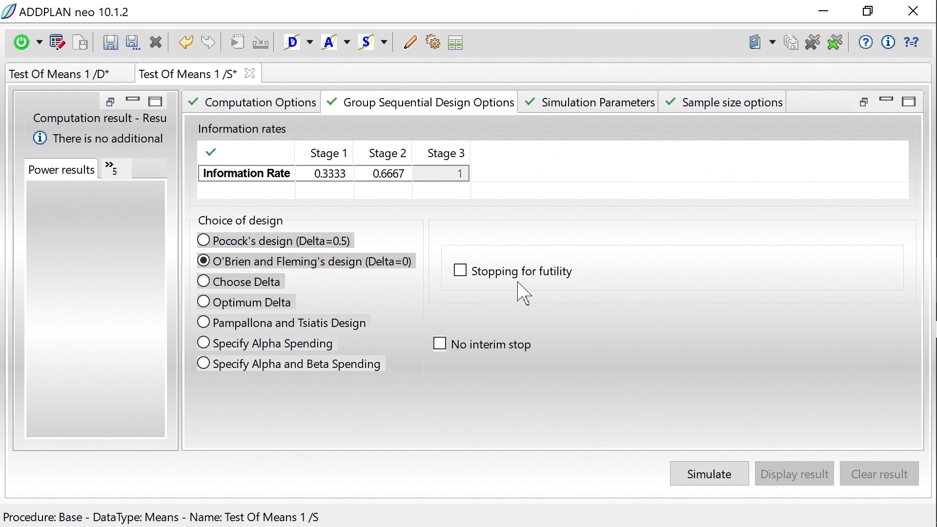
pyautogui.click(561, 108)
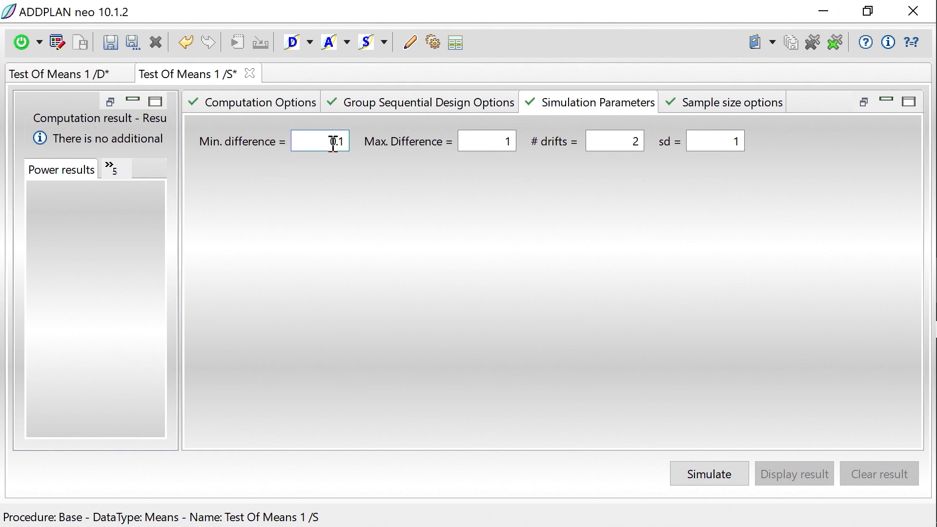
pyautogui.click(503, 141)
pyautogui.click(510, 142)
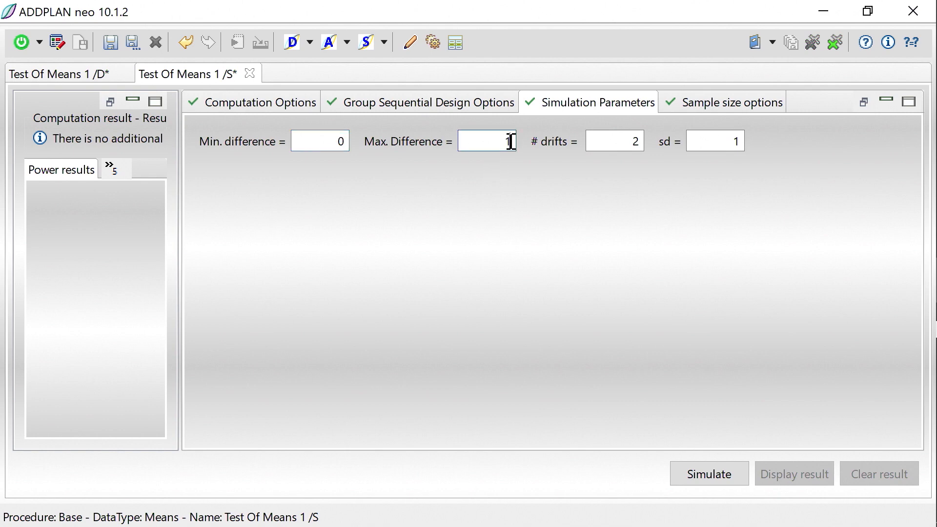
pyautogui.write('.5')
# Step: Enable sample size recalculation with conditional power, based on overall conditional power of 80 %
pyautogui.click(728, 111)
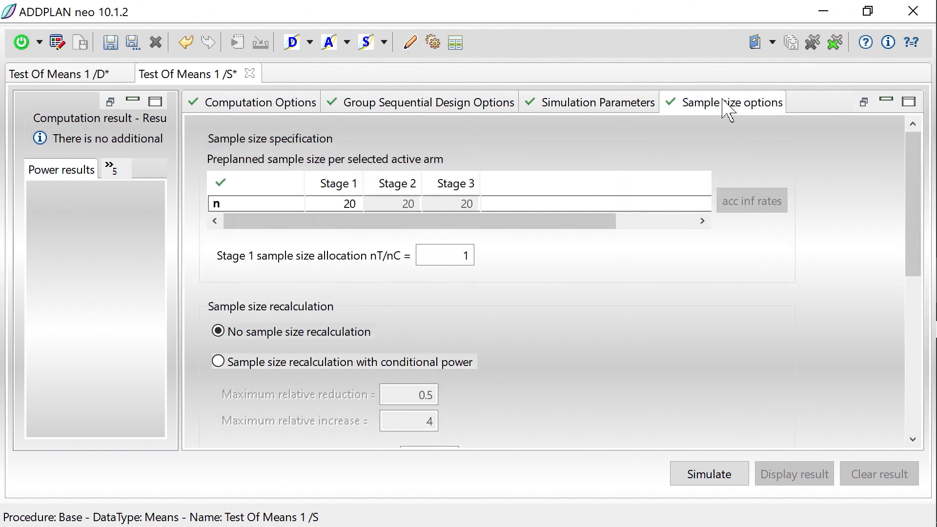
pyautogui.click(349, 209)
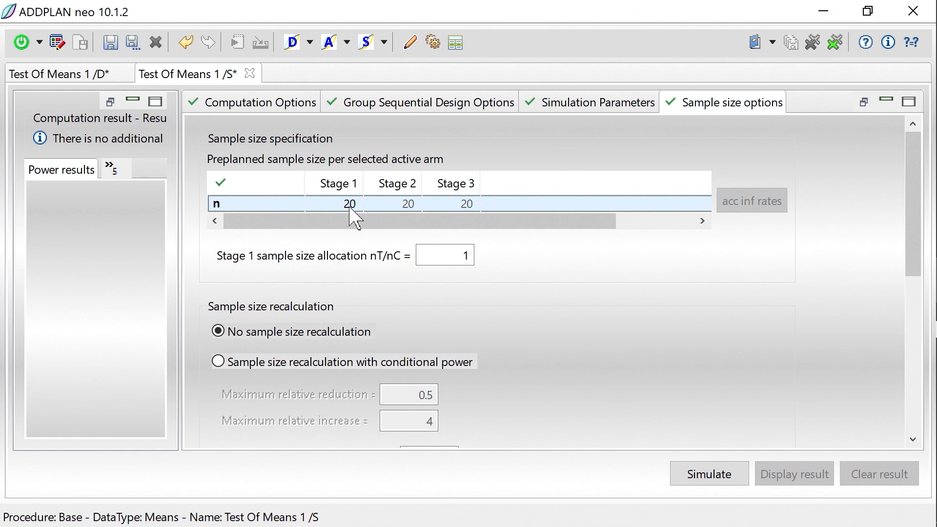
pyautogui.hscroll(3, 349, 207)
pyautogui.hscroll(1, 350, 207)
pyautogui.hscroll(-3, 349, 207)
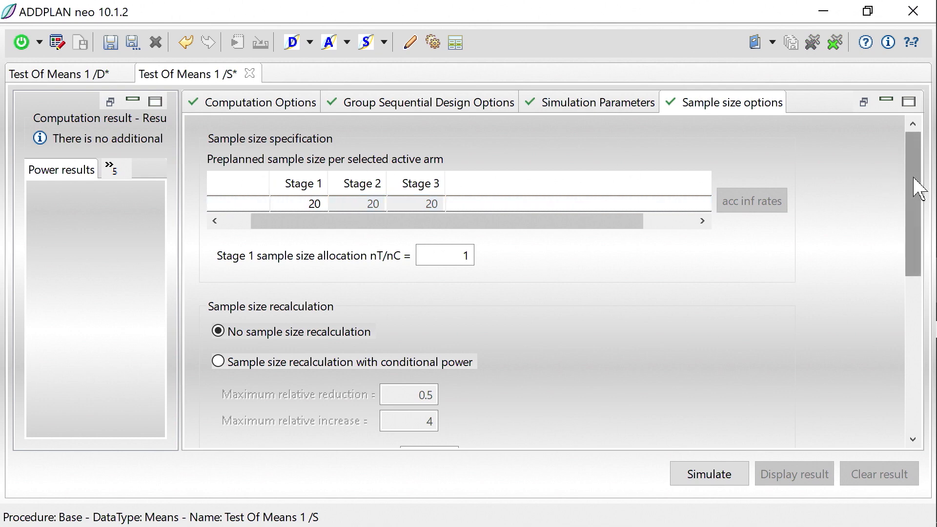
pyautogui.moveTo(919, 190); pyautogui.dragTo(901, 268)
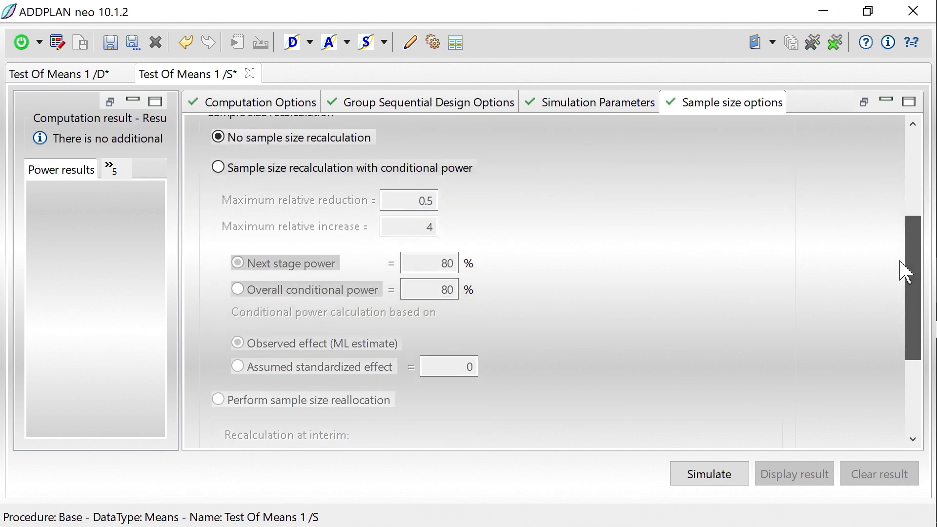
pyautogui.click(219, 169)
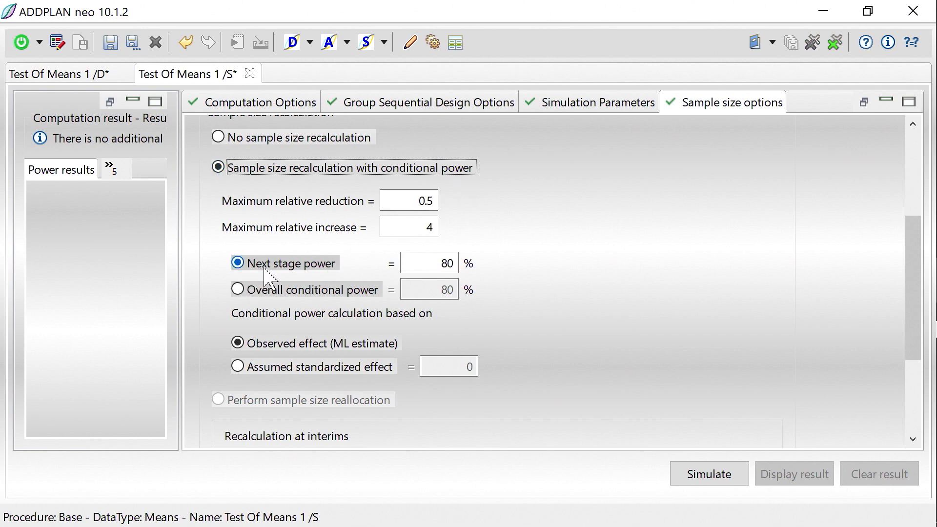
pyautogui.click(238, 290)
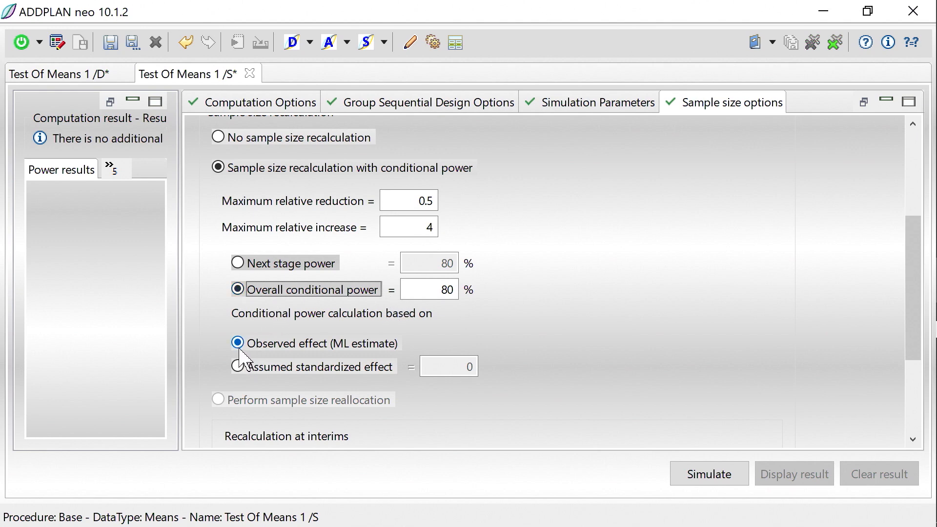
# Step: Apply the recalculation at all interims and run the simulation
pyautogui.scroll(-2, 265, 349)
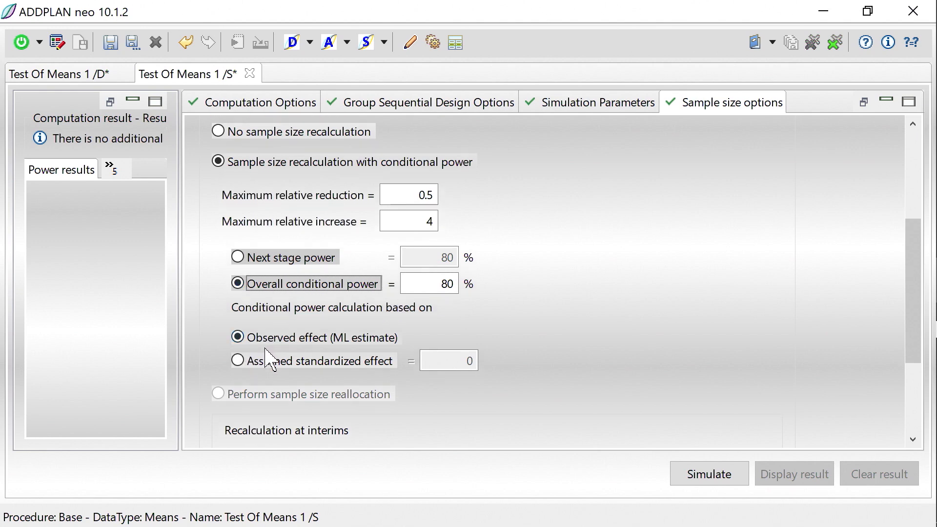
pyautogui.scroll(-3, 271, 358)
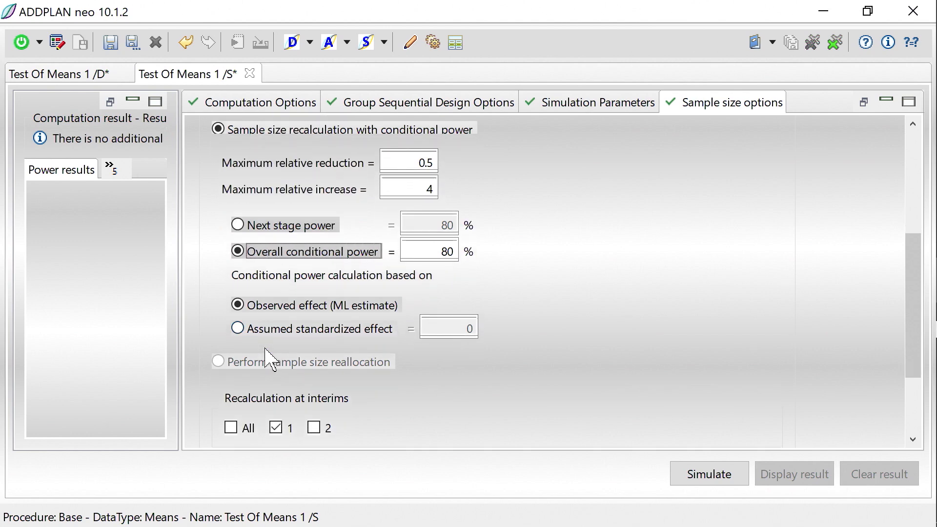
pyautogui.scroll(-1, 271, 361)
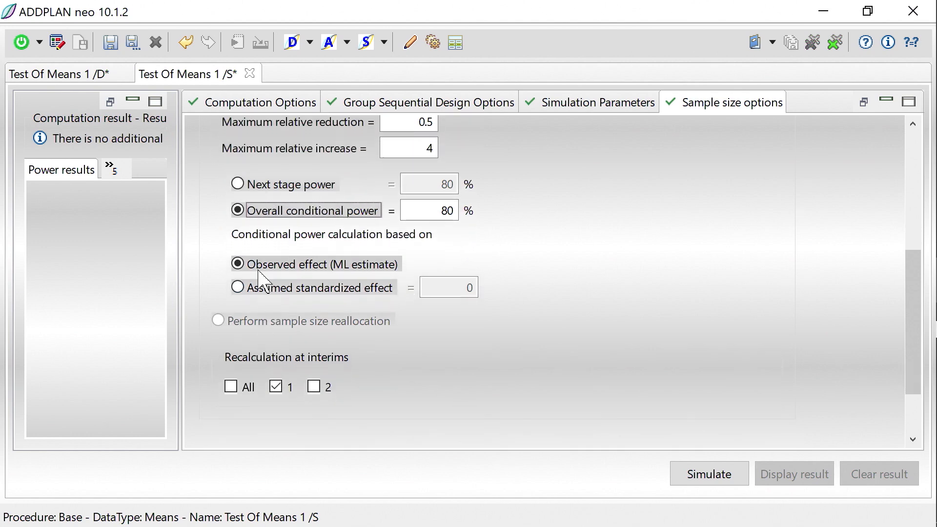
pyautogui.click(230, 388)
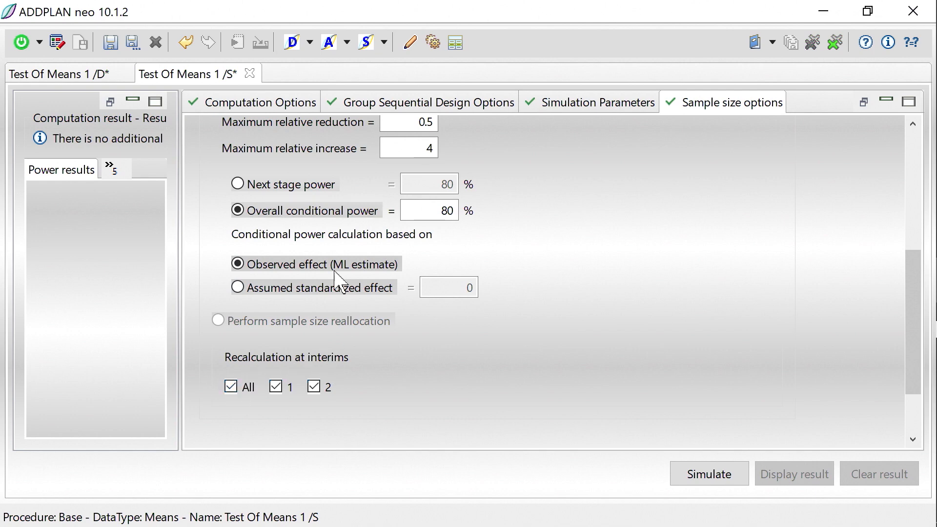
pyautogui.click(256, 210)
pyautogui.click(715, 475)
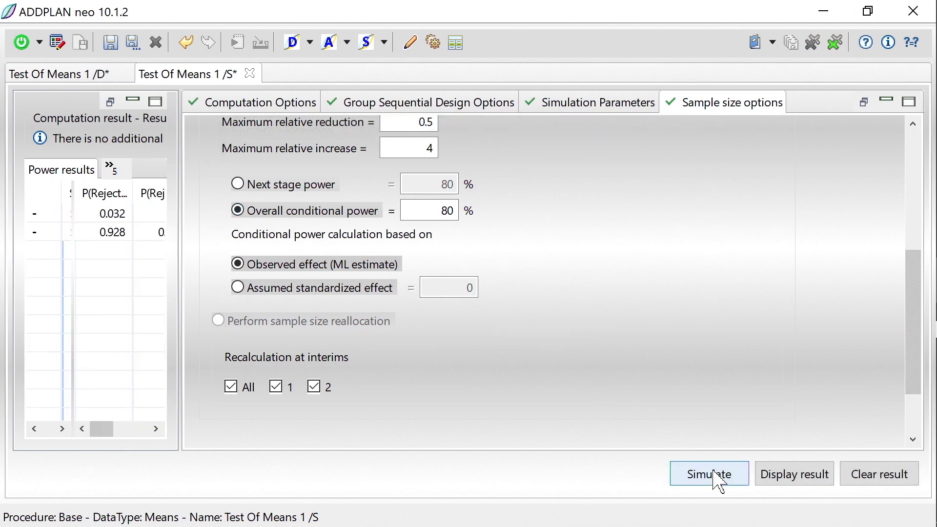
# Step: Enlarge the results area and review the power results for both effect scenarios
pyautogui.moveTo(180, 283); pyautogui.dragTo(877, 272)
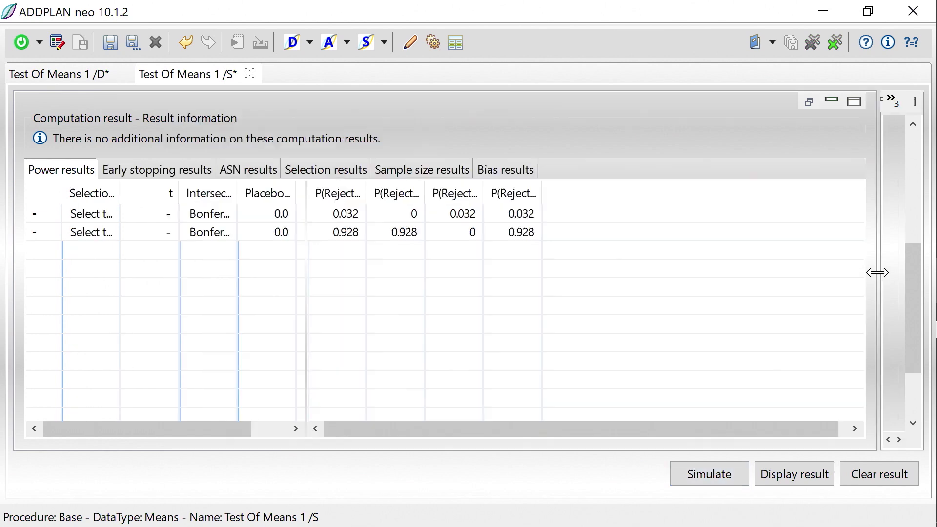
pyautogui.click(278, 233)
pyautogui.click(273, 213)
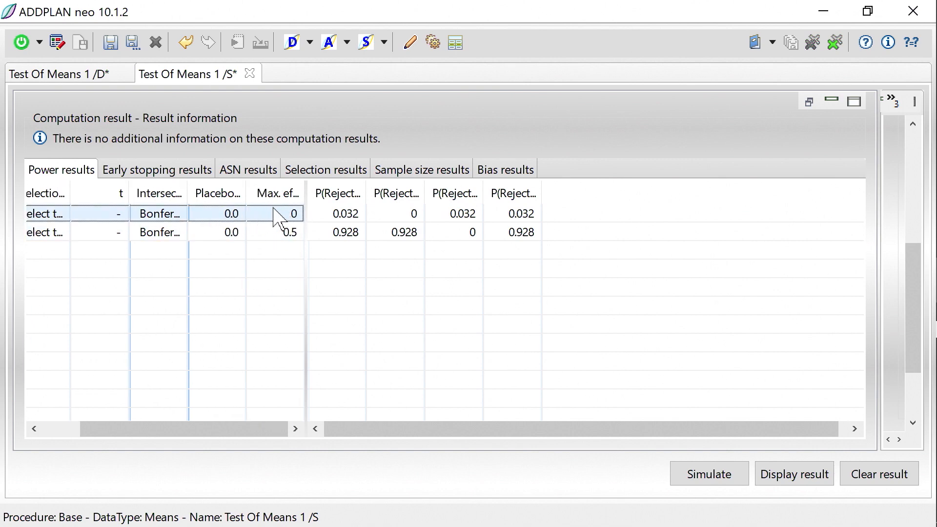
pyautogui.click(287, 233)
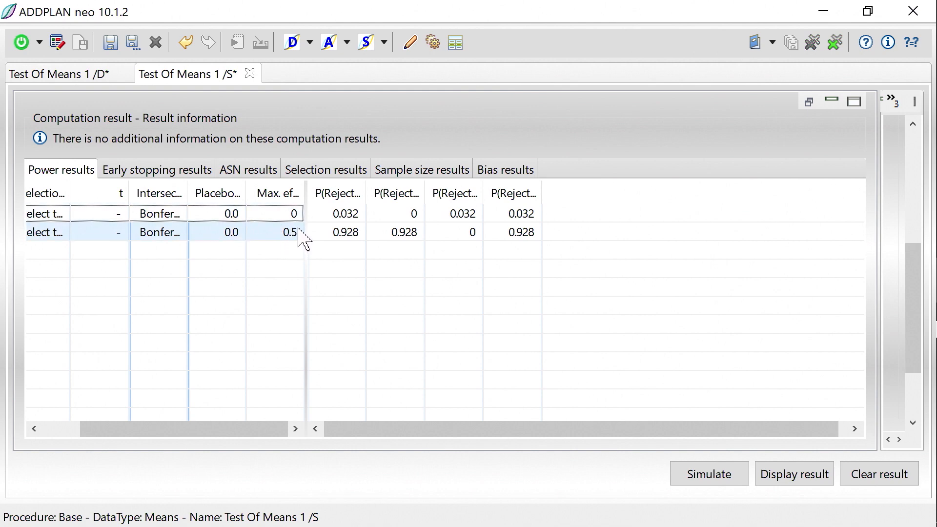
pyautogui.moveTo(362, 189); pyautogui.dragTo(431, 190)
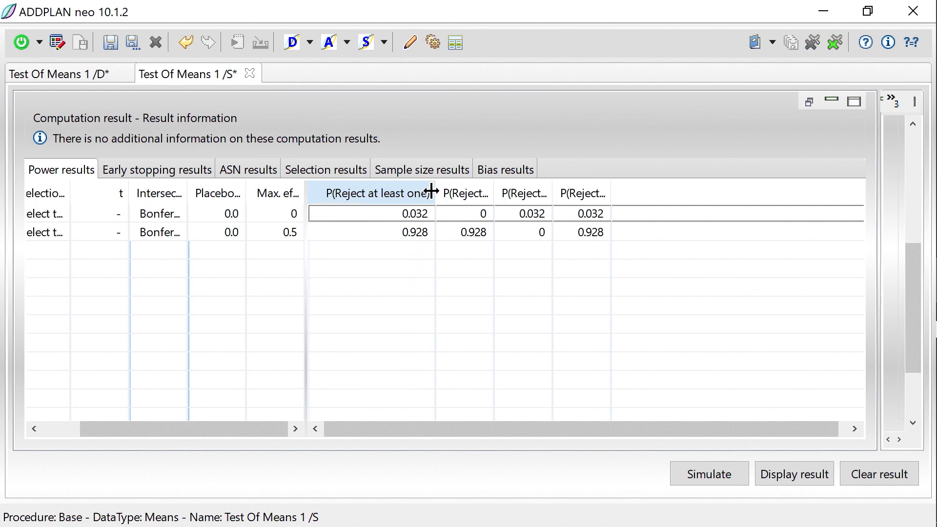
# Step: Review the early stopping results, widening the stage stopping probability columns
pyautogui.click(154, 170)
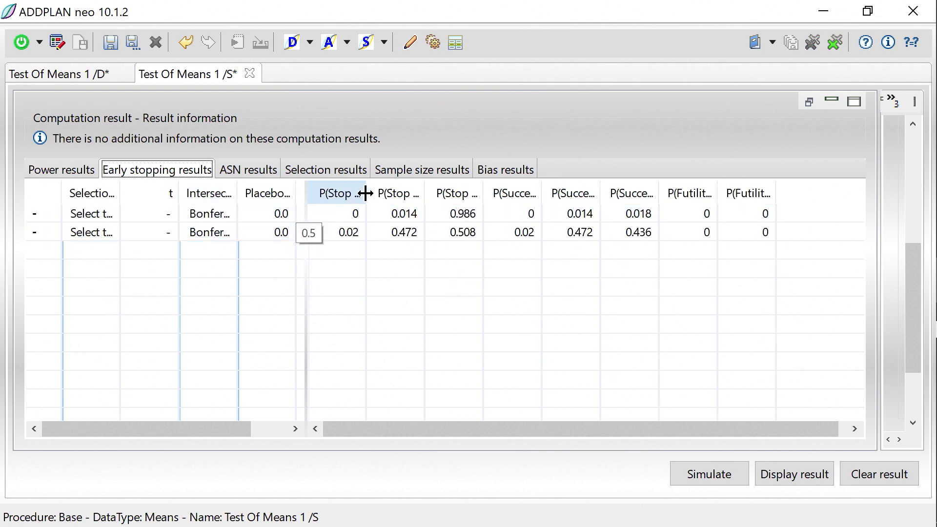
pyautogui.moveTo(365, 194); pyautogui.dragTo(412, 202)
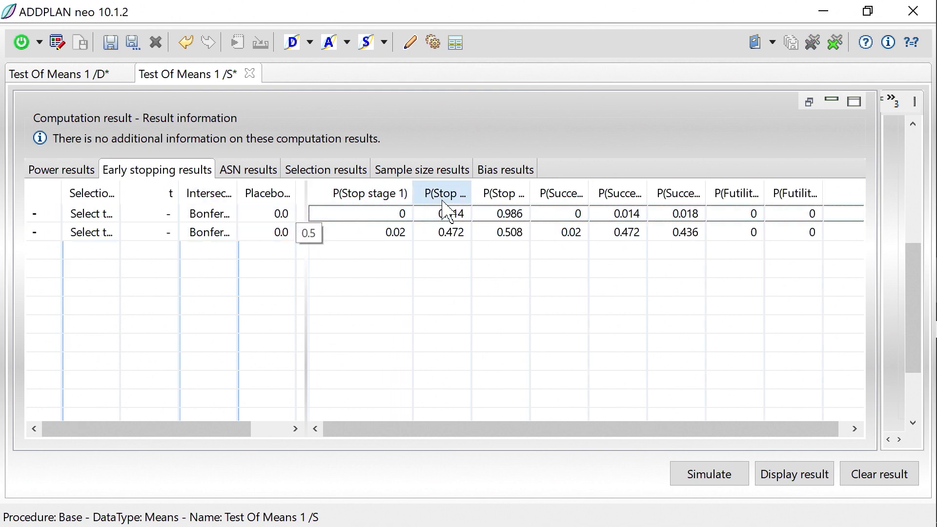
pyautogui.moveTo(469, 195); pyautogui.dragTo(509, 198)
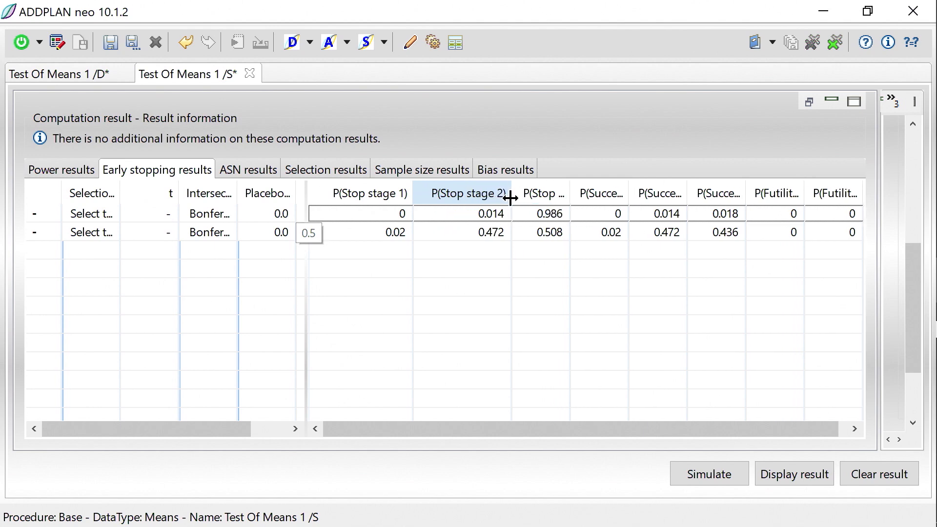
pyautogui.moveTo(568, 196); pyautogui.dragTo(630, 194)
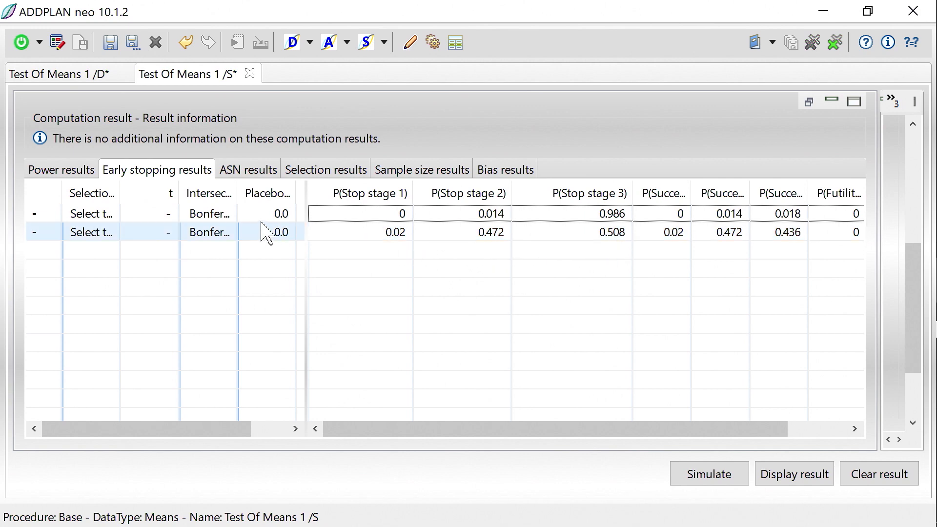
# Step: Review the ASN results, widening the per-stage average sample number columns
pyautogui.click(246, 171)
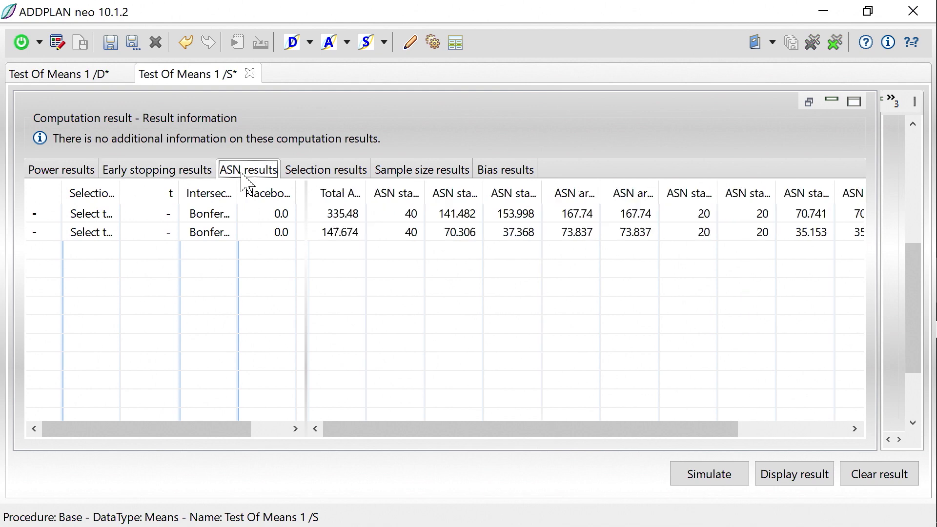
pyautogui.hscroll(2, 283, 295)
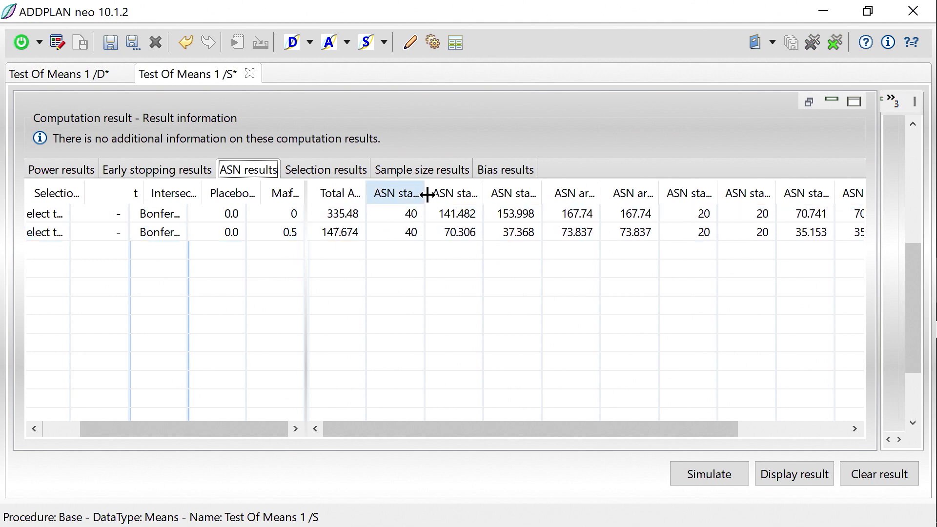
pyautogui.moveTo(425, 193); pyautogui.dragTo(477, 197)
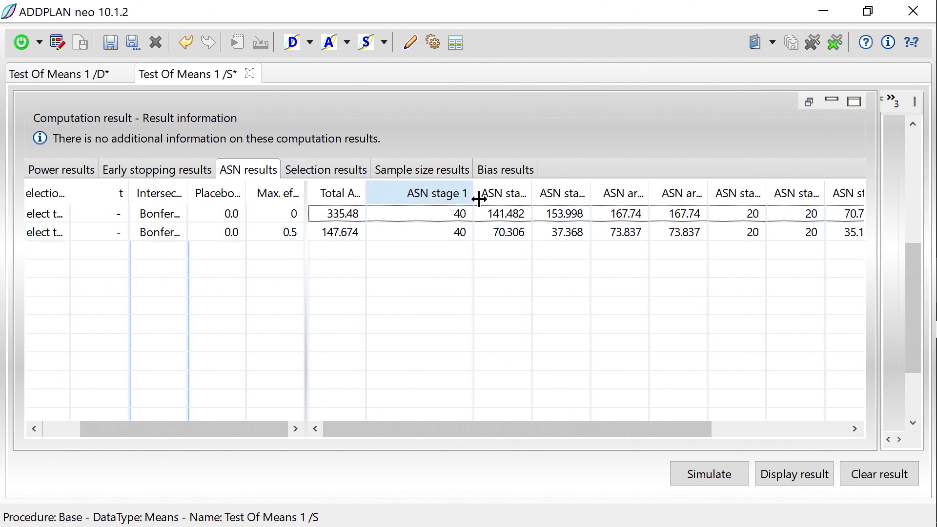
pyautogui.moveTo(527, 195); pyautogui.dragTo(553, 200)
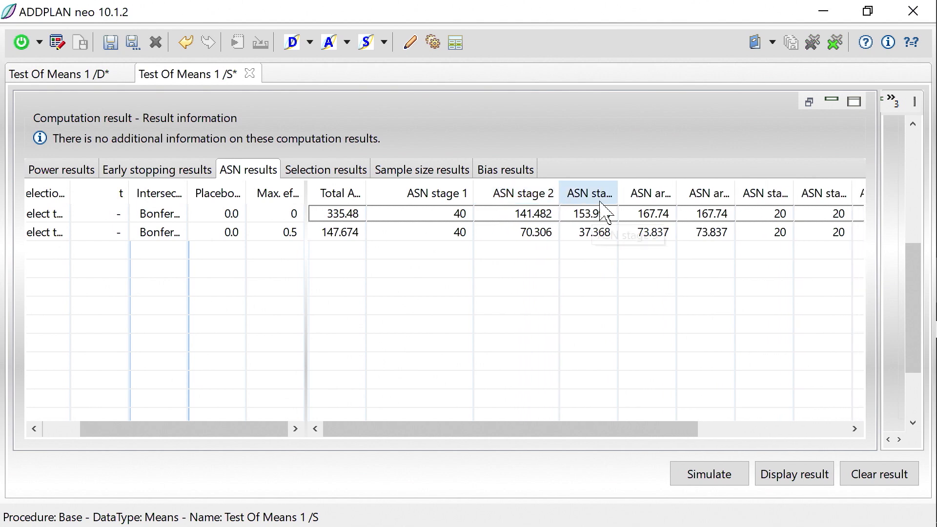
pyautogui.moveTo(615, 194); pyautogui.dragTo(671, 191)
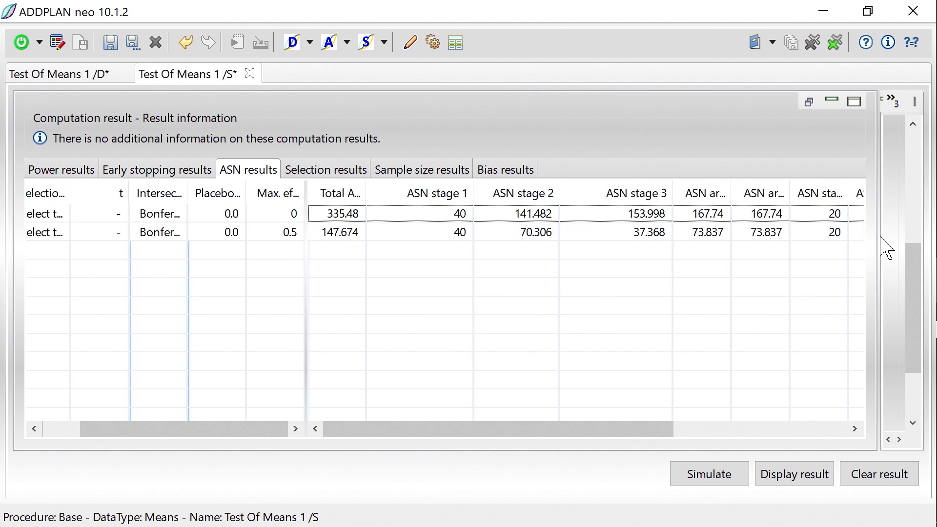
# Step: Switch the recalculation to next stage power, clear the results and rerun the simulation
pyautogui.moveTo(879, 237); pyautogui.dragTo(247, 299)
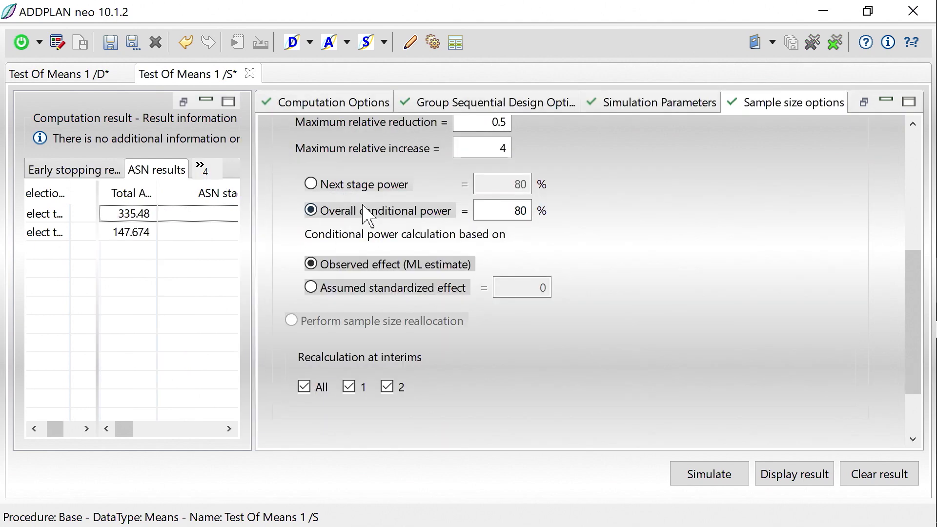
pyautogui.click(311, 185)
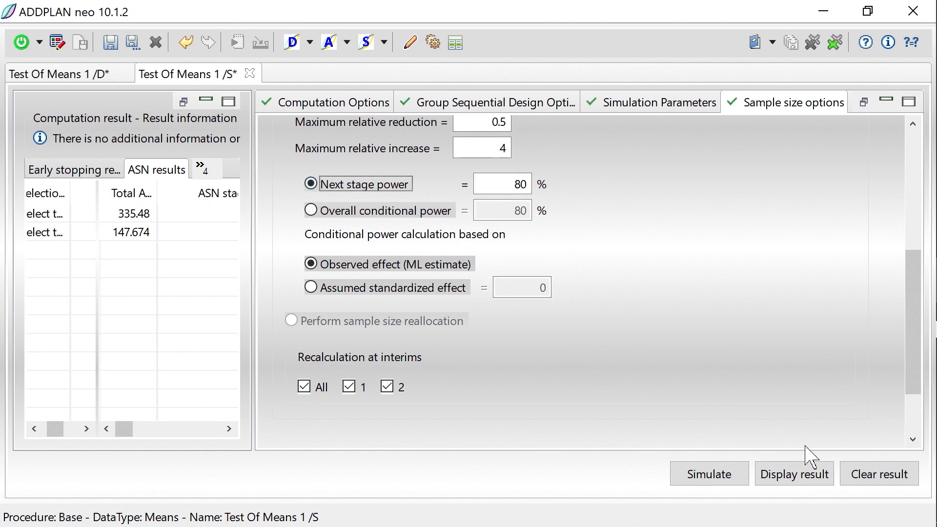
pyautogui.click(873, 475)
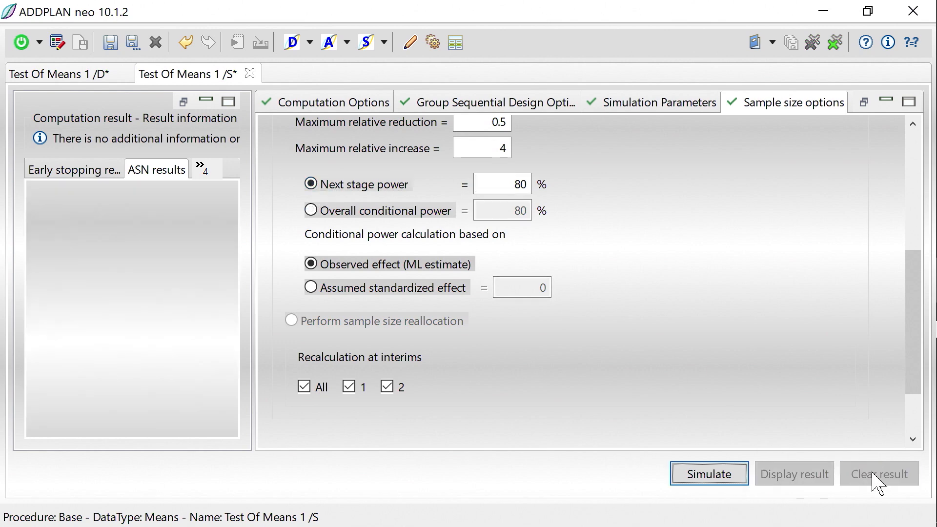
pyautogui.click(695, 480)
pyautogui.moveTo(251, 294); pyautogui.dragTo(816, 312)
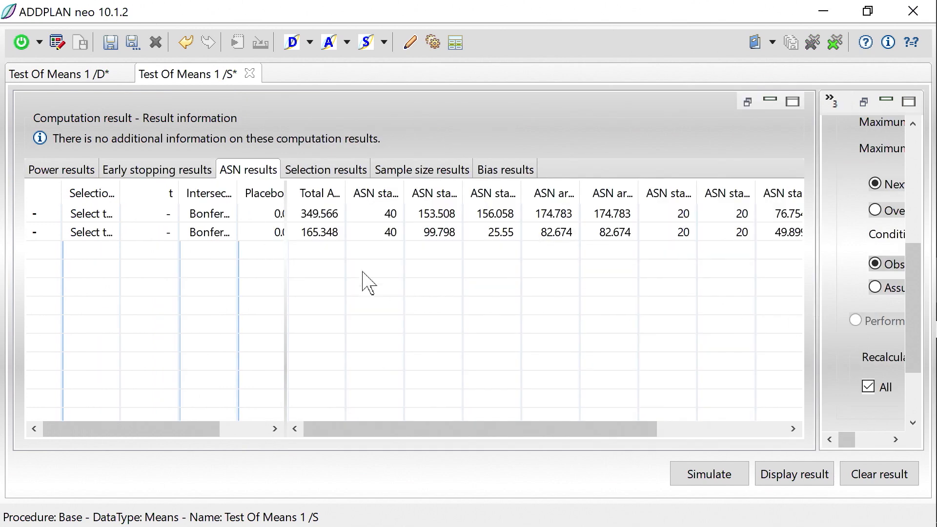
# Step: Review the rerun's early stopping results, widening the stage 1, 2 and 3 stopping probability columns
pyautogui.click(135, 171)
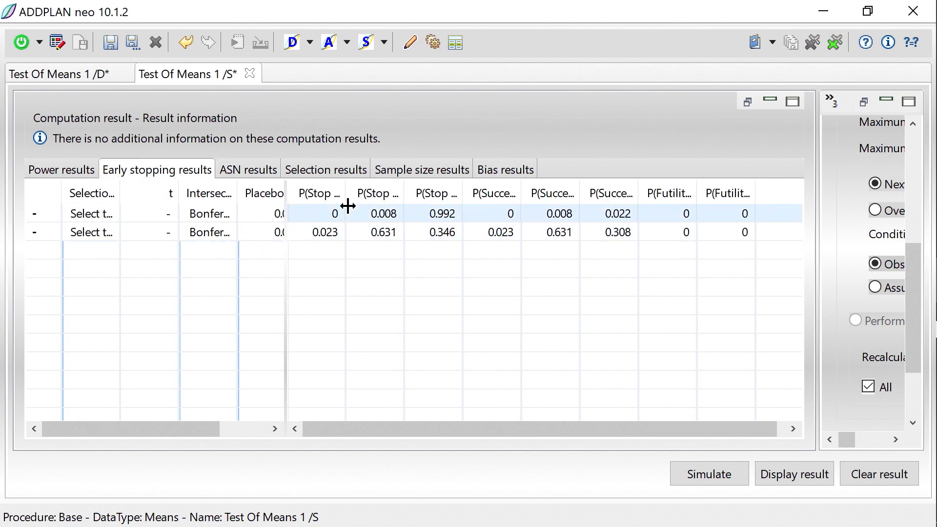
pyautogui.moveTo(345, 193); pyautogui.dragTo(394, 191)
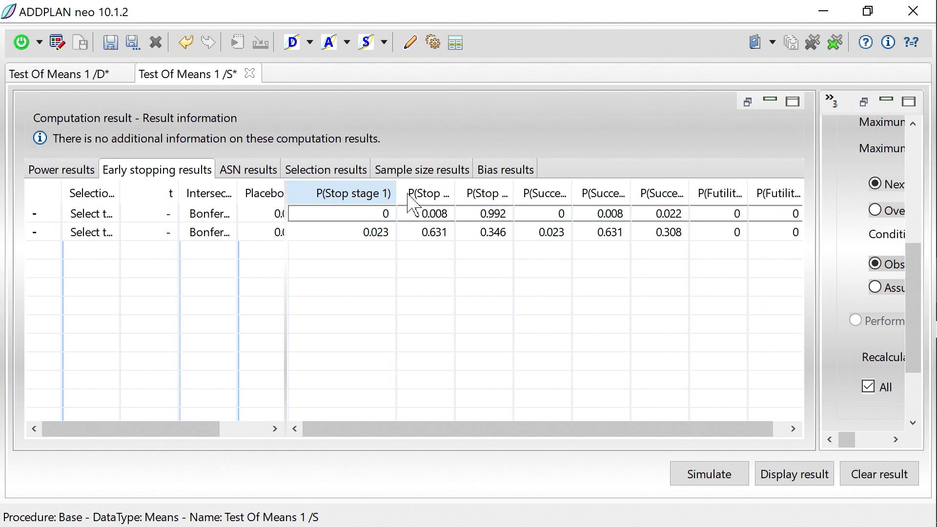
pyautogui.moveTo(454, 195); pyautogui.dragTo(499, 195)
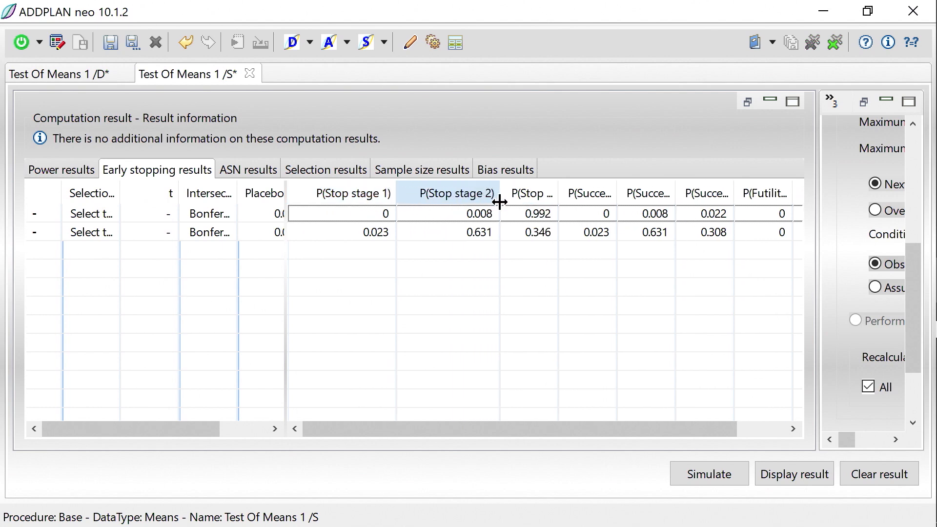
pyautogui.moveTo(558, 197); pyautogui.dragTo(600, 196)
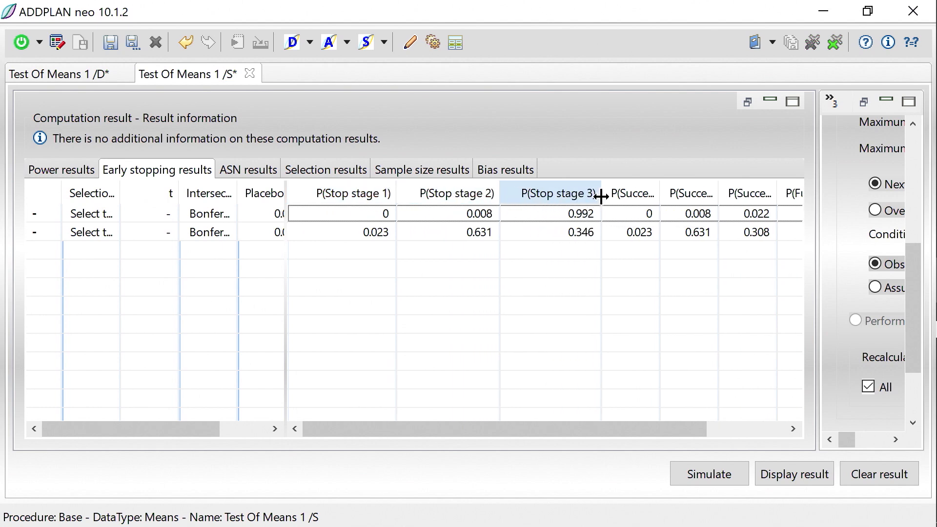
pyautogui.click(398, 235)
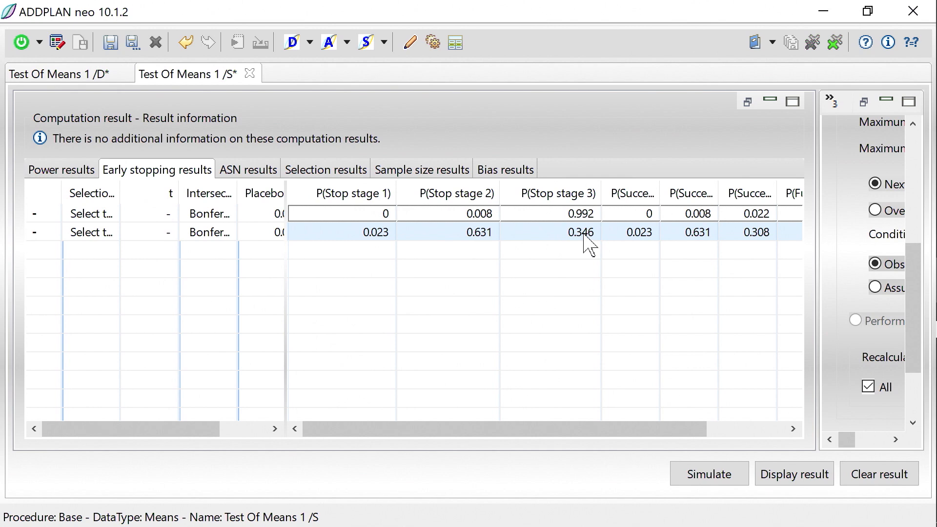
# Step: Review the rerun's ASN results, widening the ASN stage 1, 2 and 3 columns
pyautogui.click(248, 175)
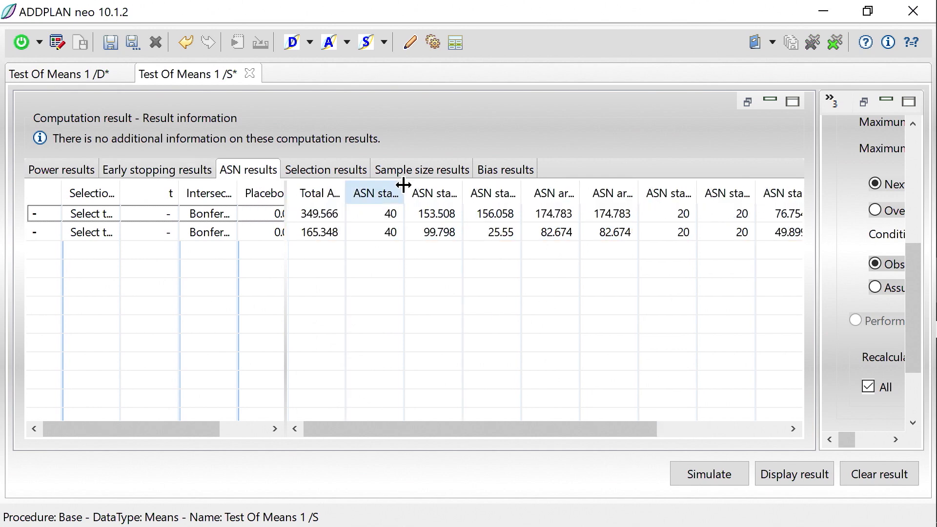
pyautogui.moveTo(403, 184); pyautogui.dragTo(450, 193)
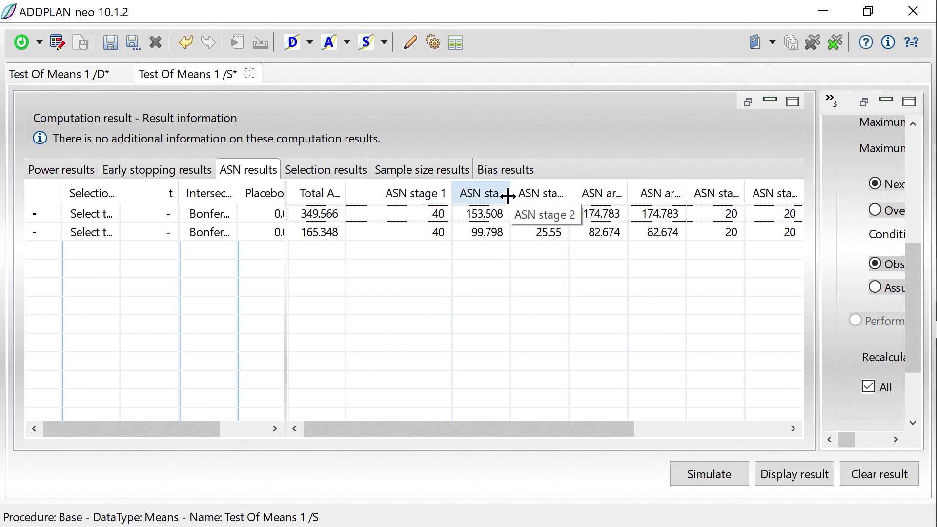
pyautogui.moveTo(512, 196); pyautogui.dragTo(546, 197)
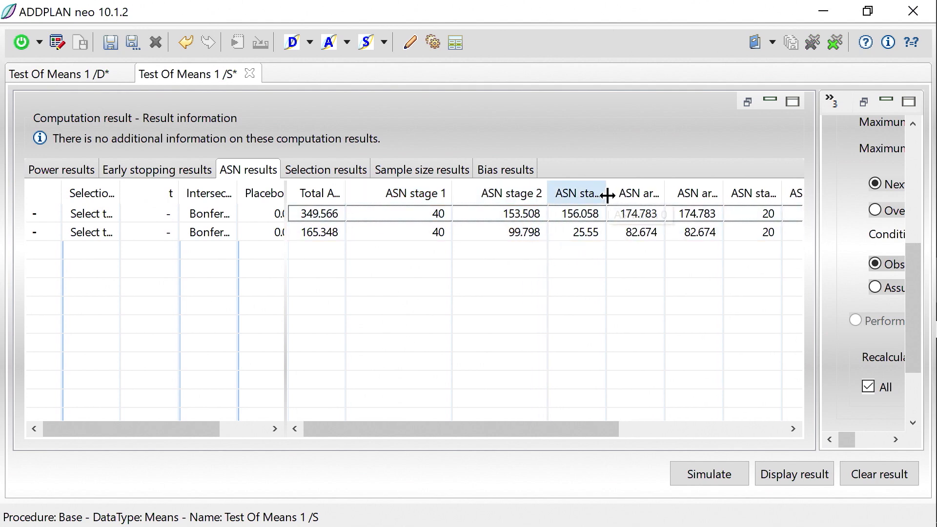
pyautogui.moveTo(607, 196); pyautogui.dragTo(645, 193)
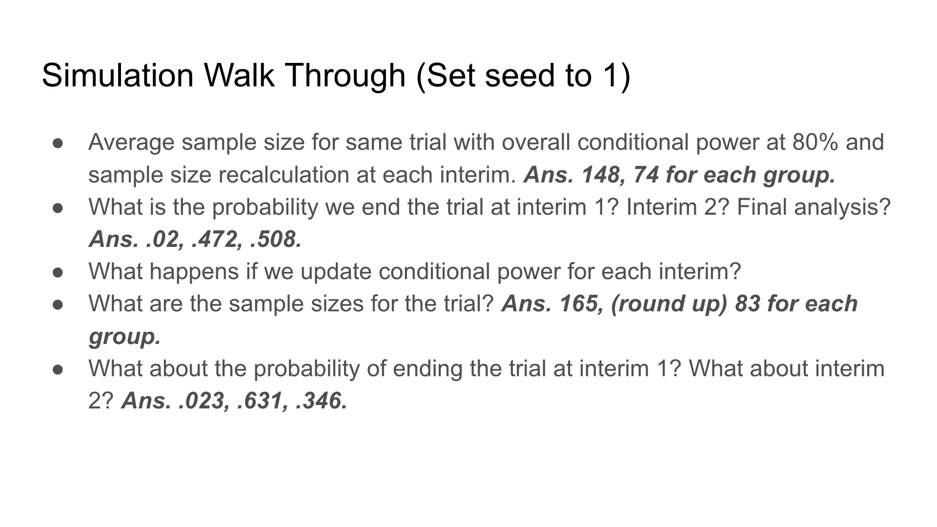
pyautogui.press('Right')
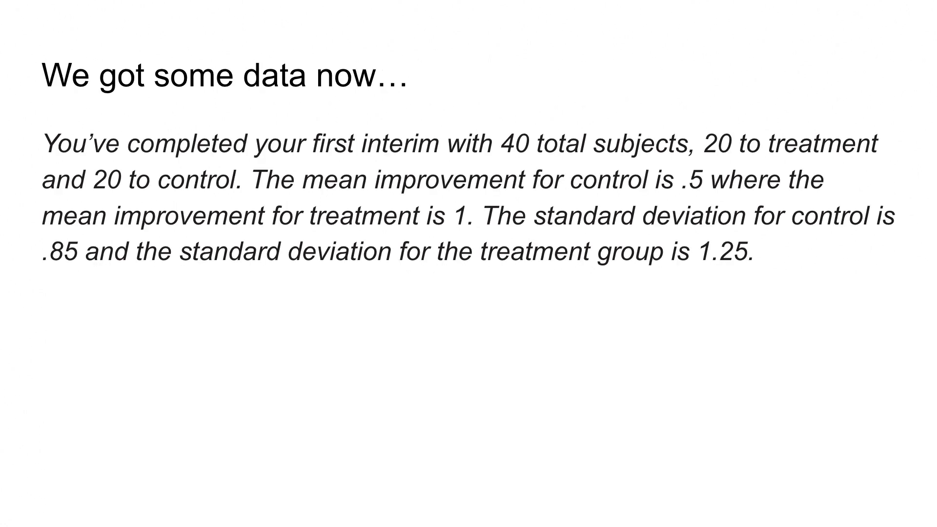